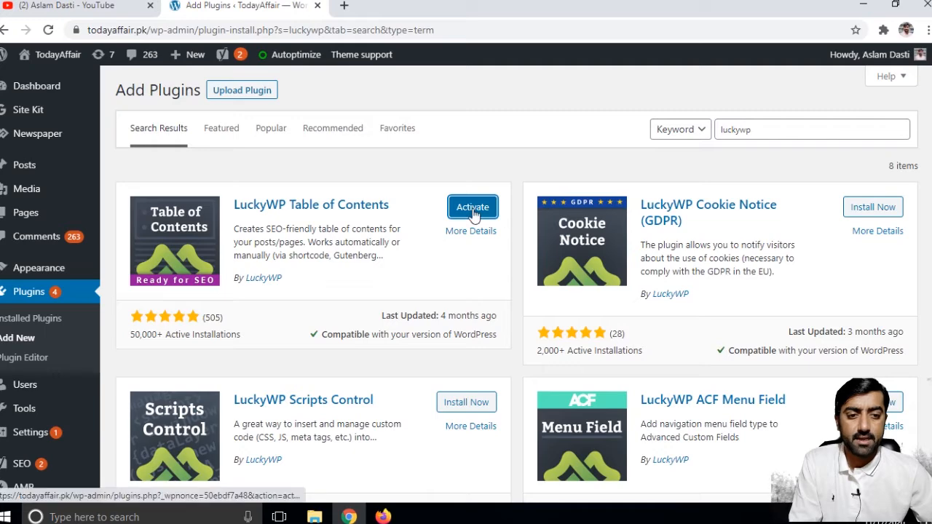
Activate the LuckyWP Table of Contents plugin and open its settings from the installed plugins list
click(461, 211)
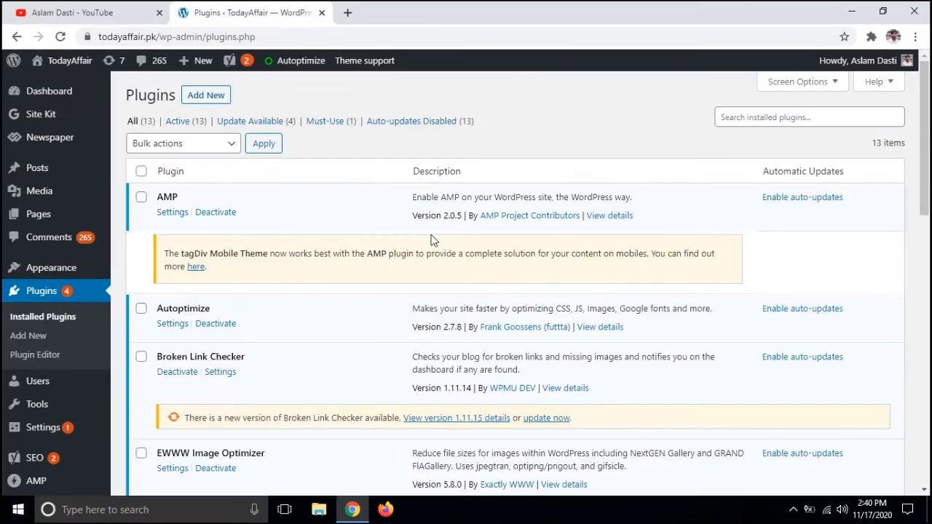
scroll(346, 321, down, 4)
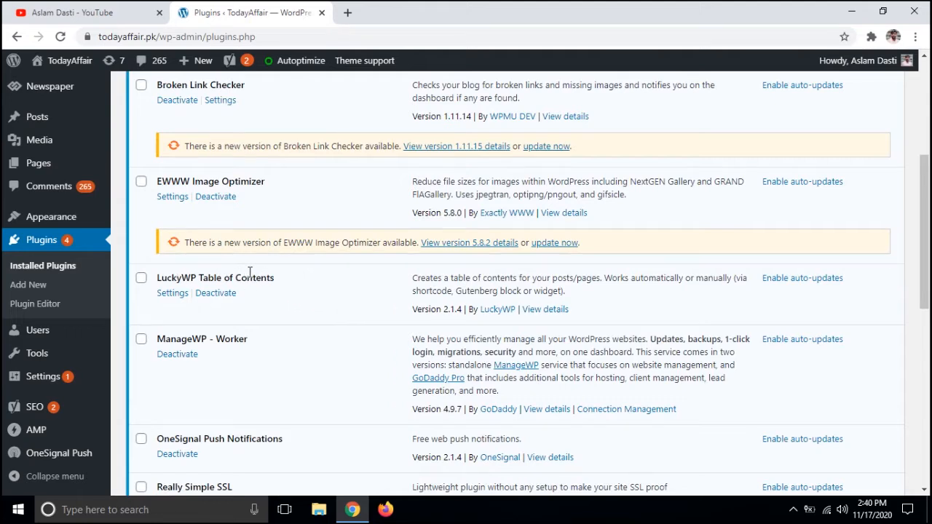
click(173, 294)
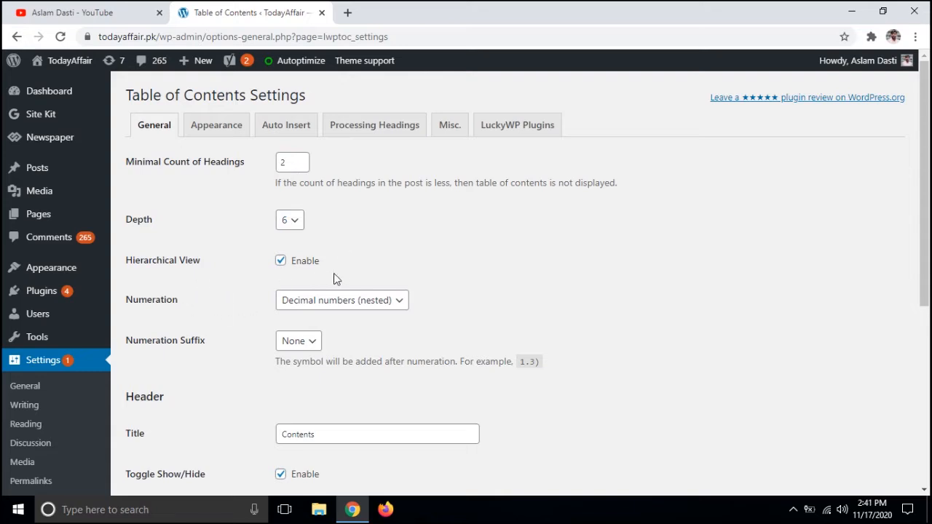
Review the plugin's general settings, including heading count, depth, numeration, header labels and scroll behavior
scroll(346, 272, down, 1)
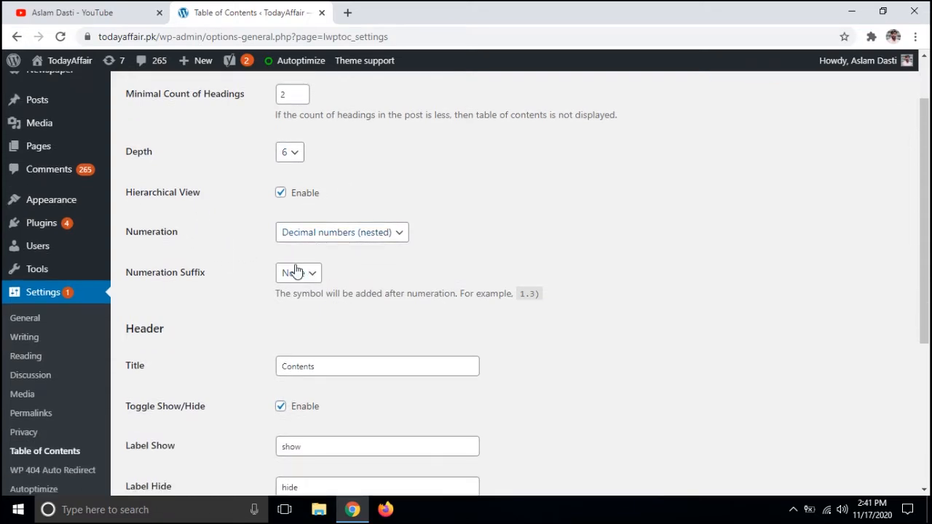
scroll(208, 267, down, 1)
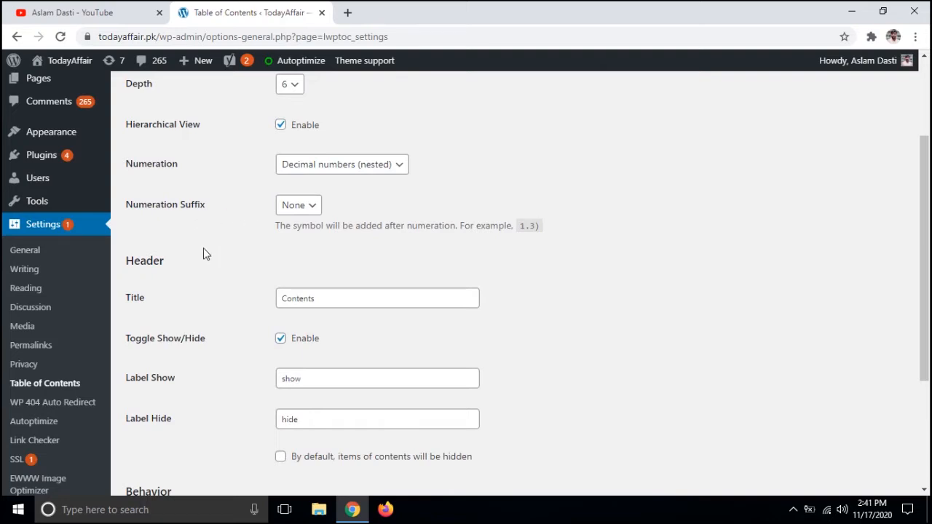
scroll(204, 253, down, 1)
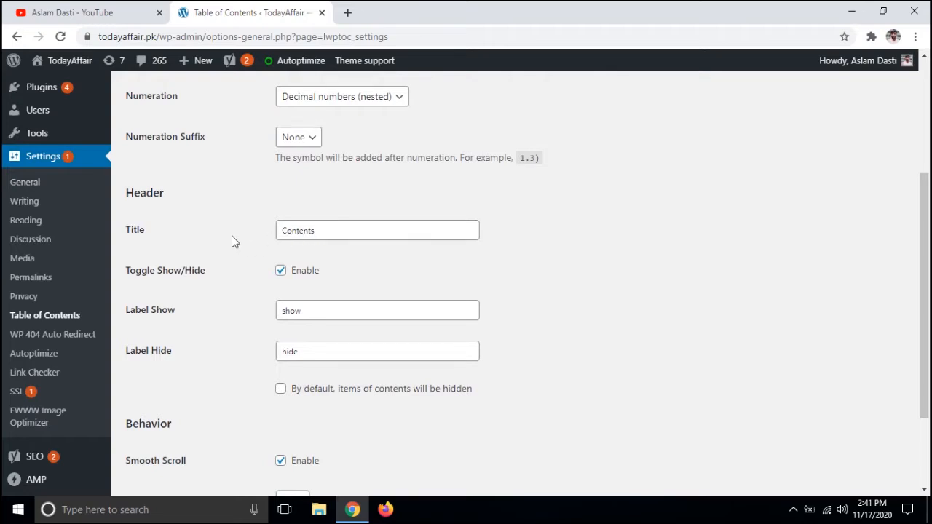
scroll(161, 220, down, 1)
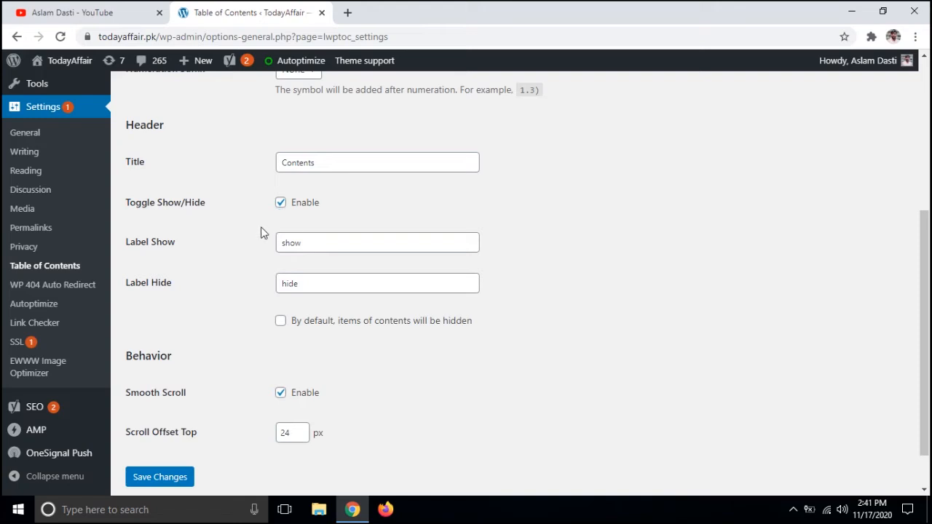
scroll(410, 282, down, 1)
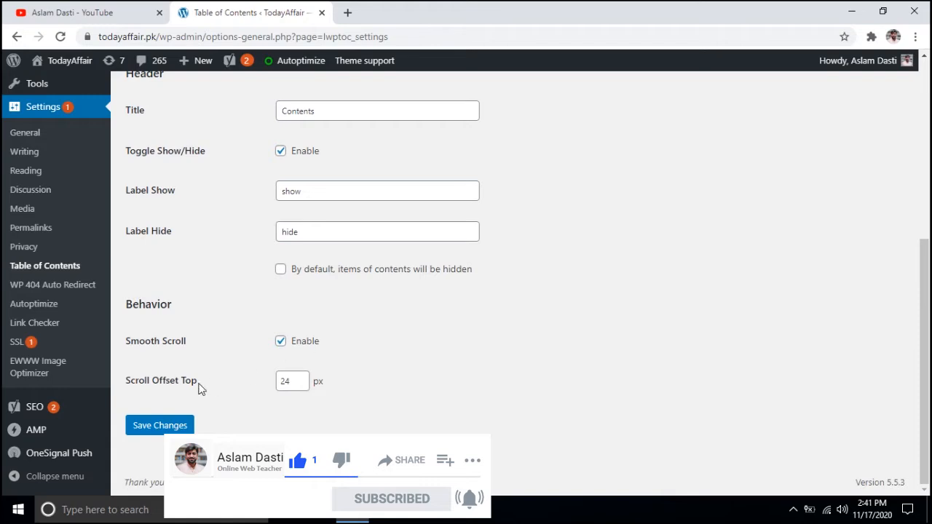
scroll(241, 348, up, 5)
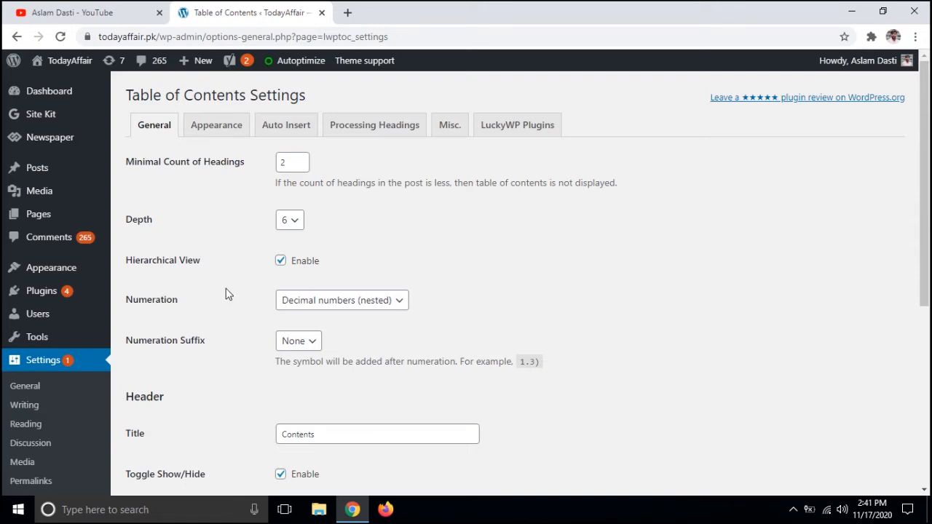
Examine the table of contents' appearance settings, from width and font sizes to the color scheme overrides
click(220, 132)
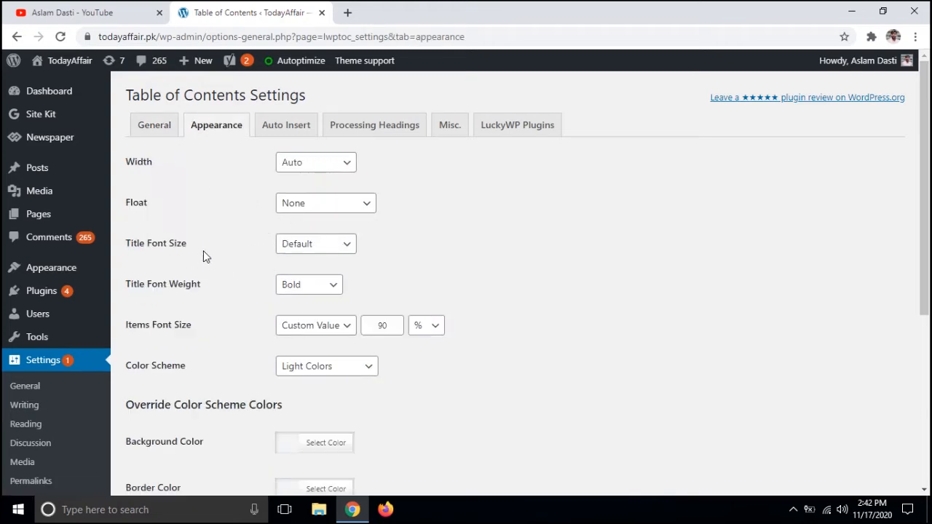
scroll(228, 196, down, 2)
scroll(232, 182, down, 1)
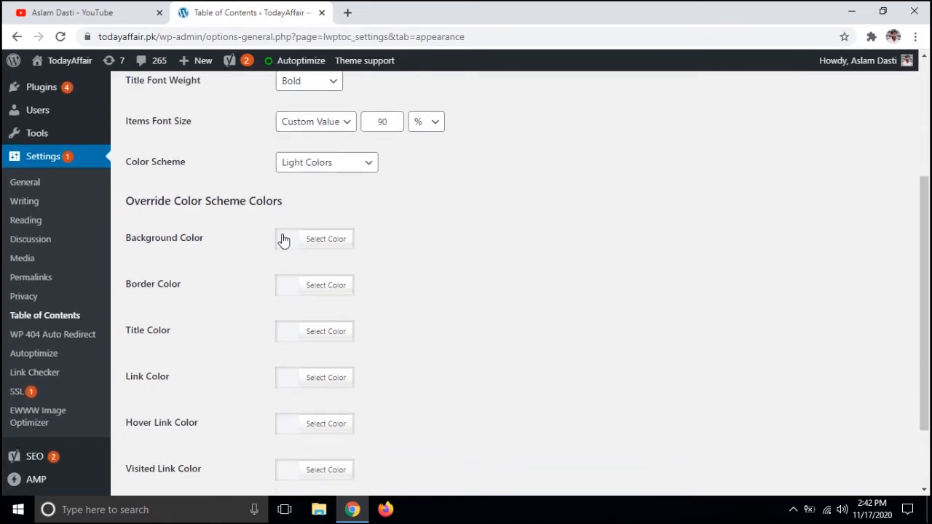
scroll(258, 277, down, 1)
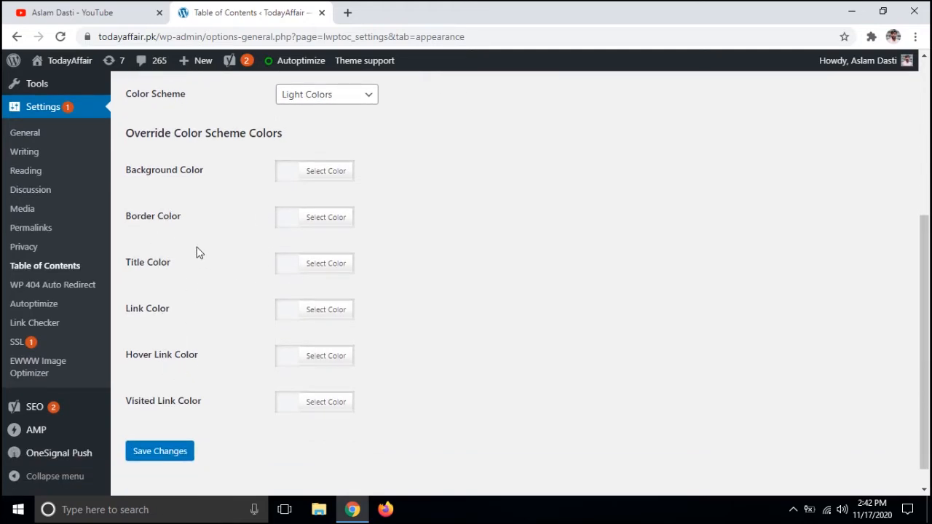
scroll(183, 215, up, 4)
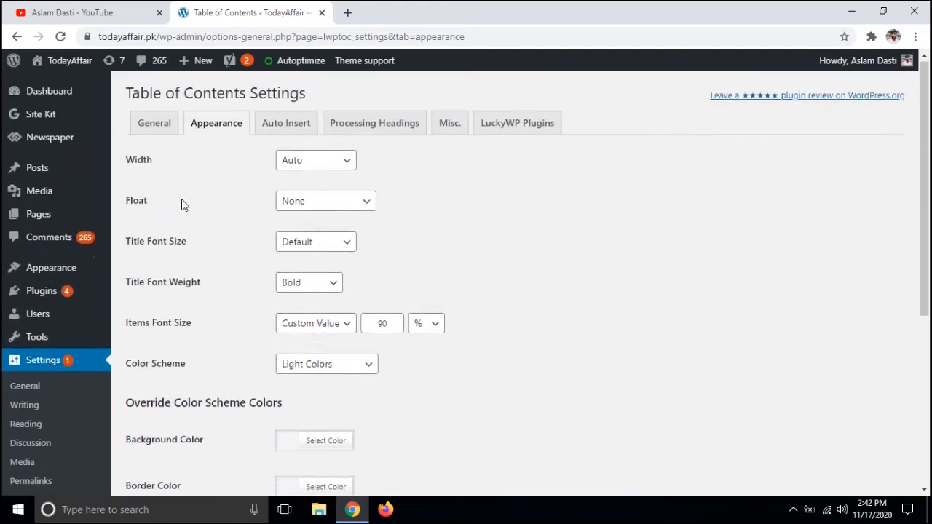
Enable automatic insertion of the table of contents with the position set to Top for posts, and save the changes
click(298, 128)
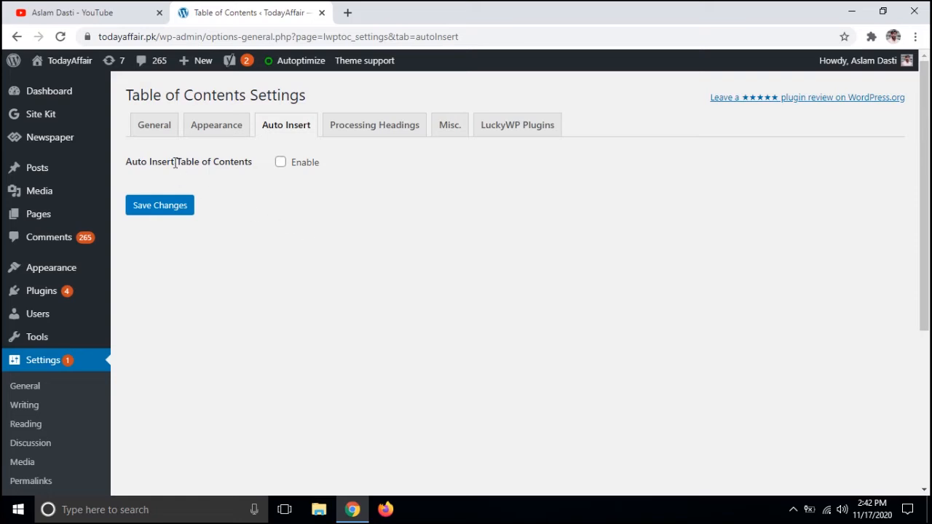
click(282, 164)
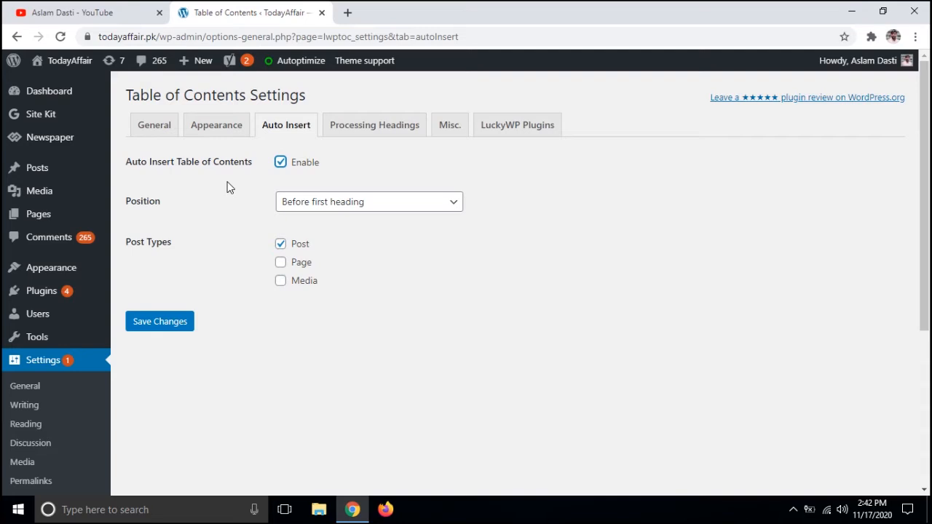
click(364, 208)
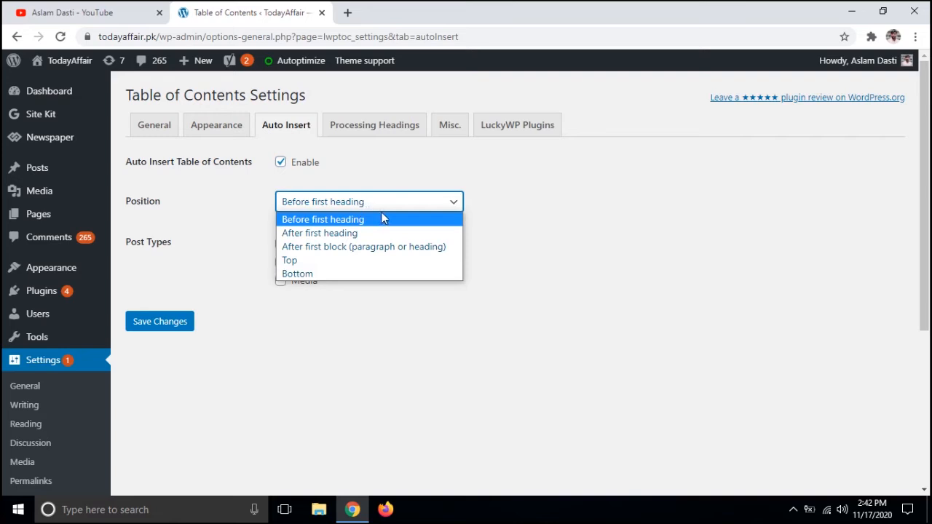
click(376, 212)
click(376, 208)
click(345, 265)
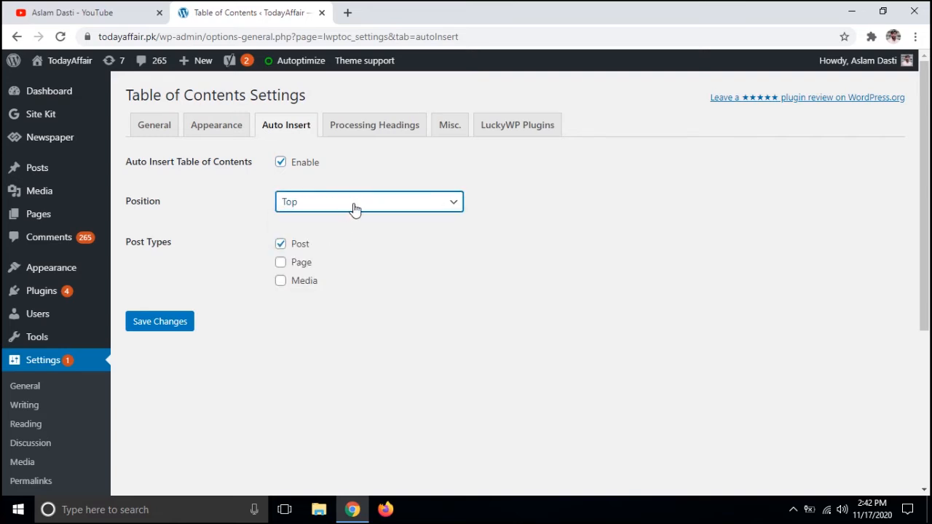
click(372, 214)
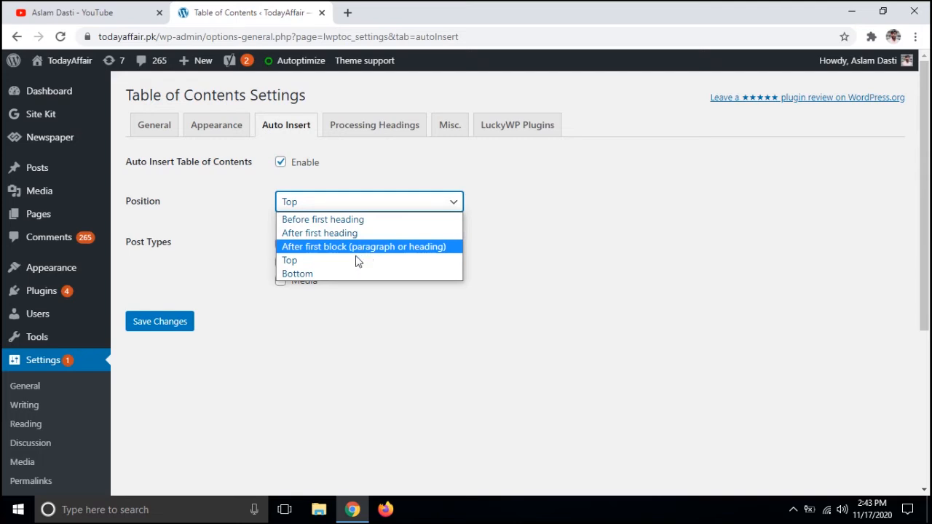
click(321, 263)
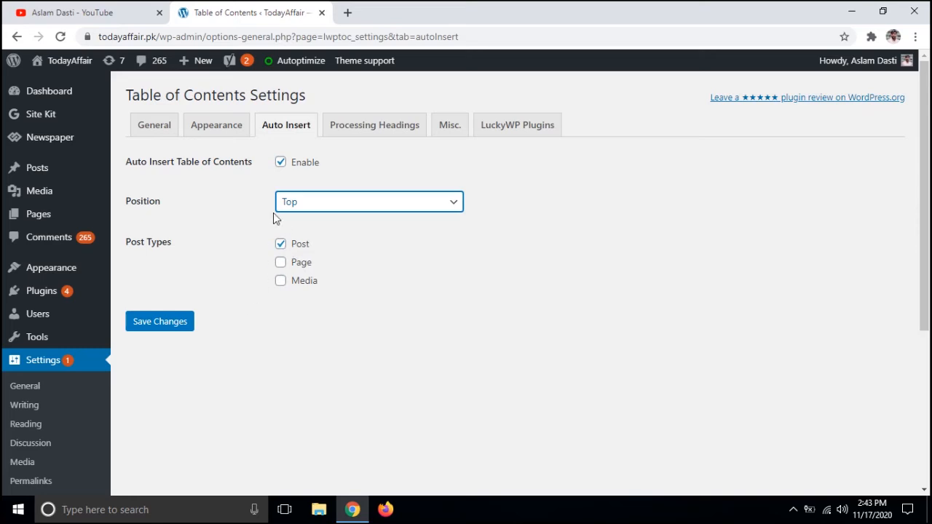
click(161, 323)
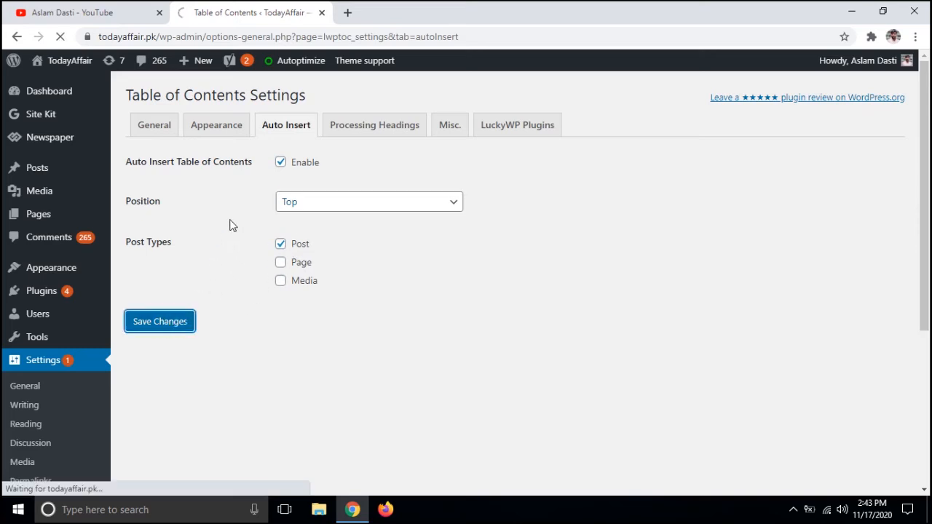
Set heading processing to always apply to the Post type and save the changes
click(378, 170)
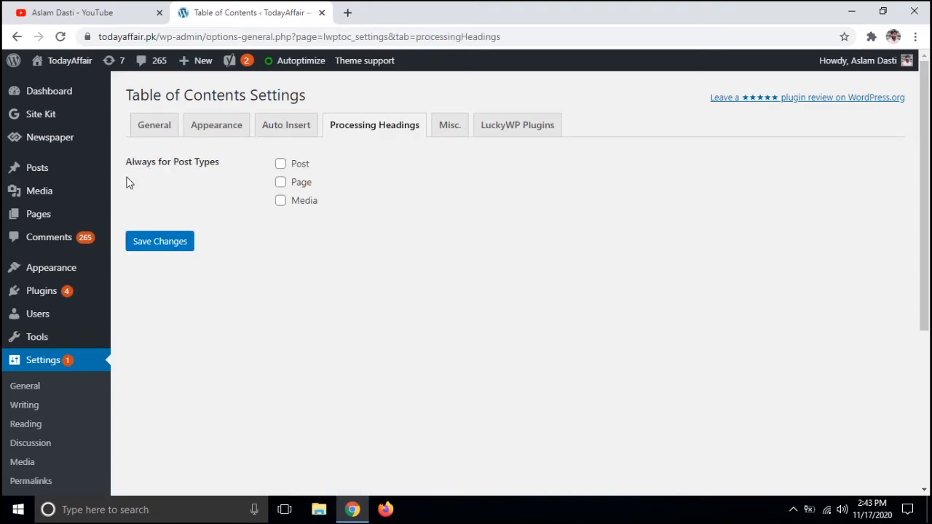
click(281, 164)
click(152, 248)
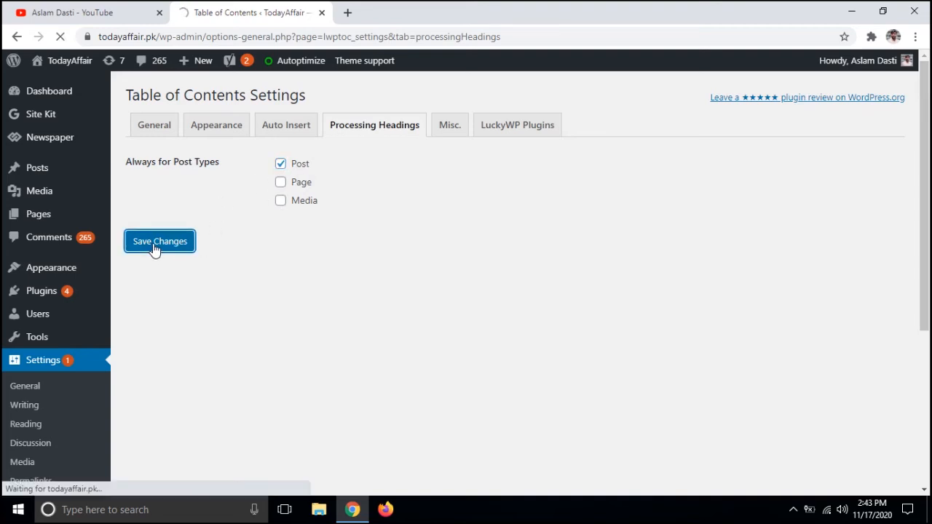
Look through the miscellaneous options for skipped headings, hash format and SEO, and save the plugin's general settings
click(453, 169)
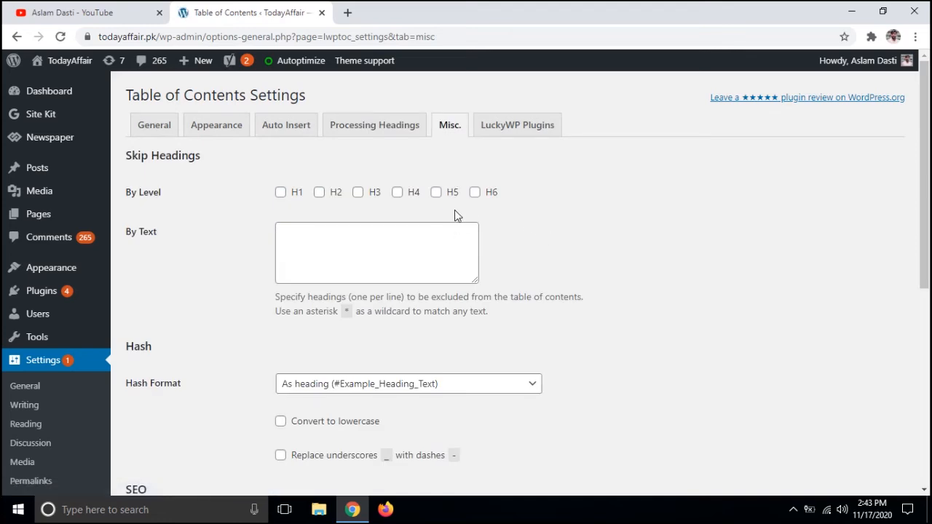
scroll(536, 203, down, 2)
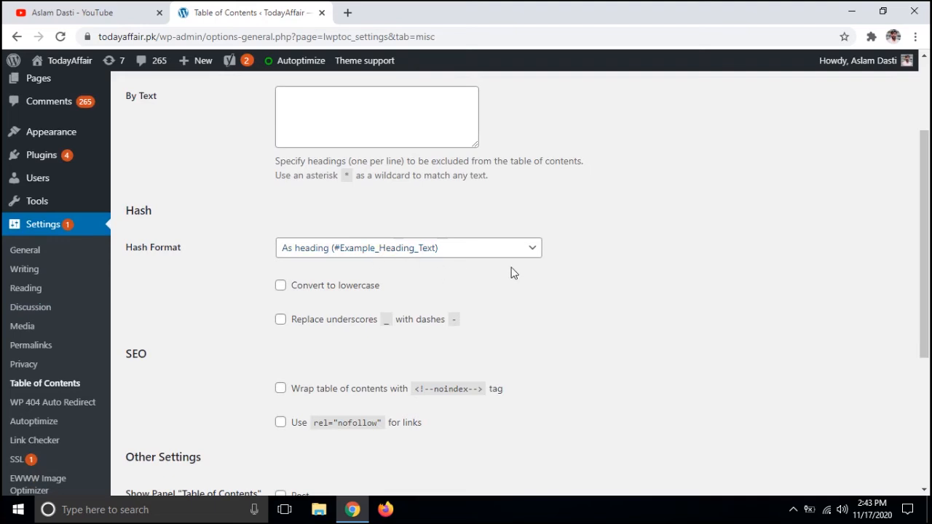
scroll(466, 255, down, 3)
scroll(400, 243, down, 1)
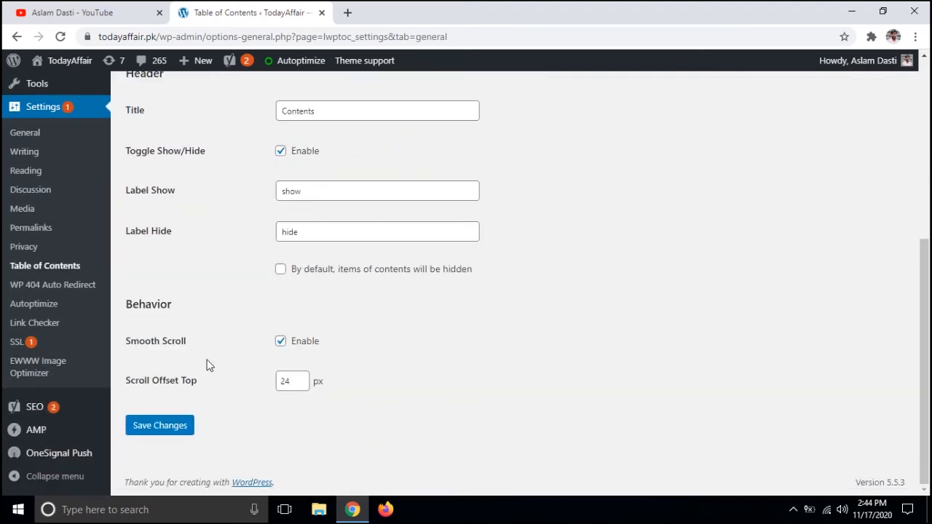
click(164, 430)
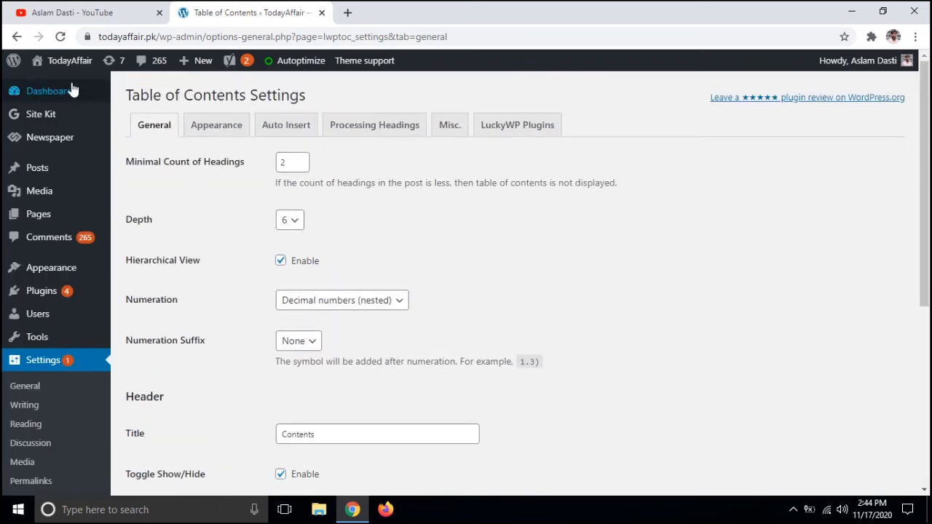
Open the live site in a new browser tab and go to the post "60 Ways to Earn Money Online from Home Without Investment"
mouse_move(62, 60)
right_click(58, 86)
click(73, 91)
key(ctrl+Tab)
Examine the generated table of contents in the post, from its first entry through the last numbered heading
scroll(468, 254, down, 2)
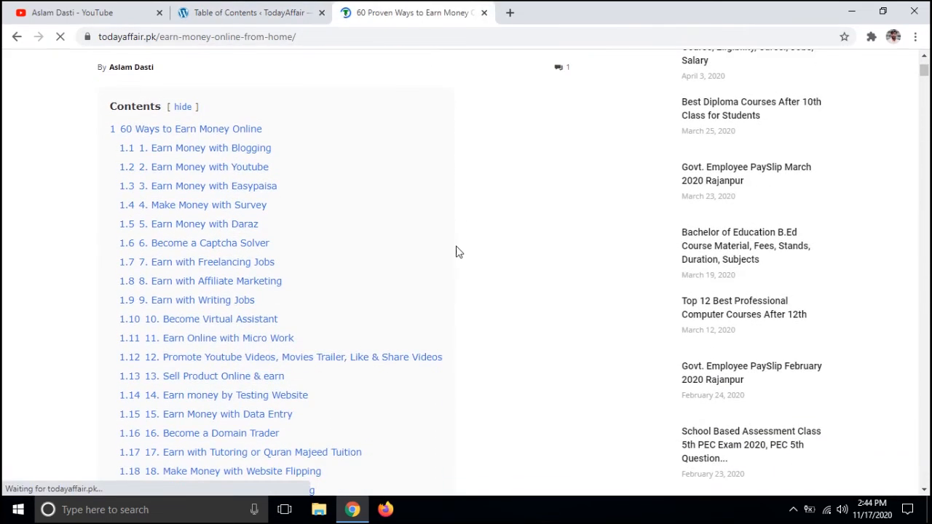
scroll(466, 253, up, 2)
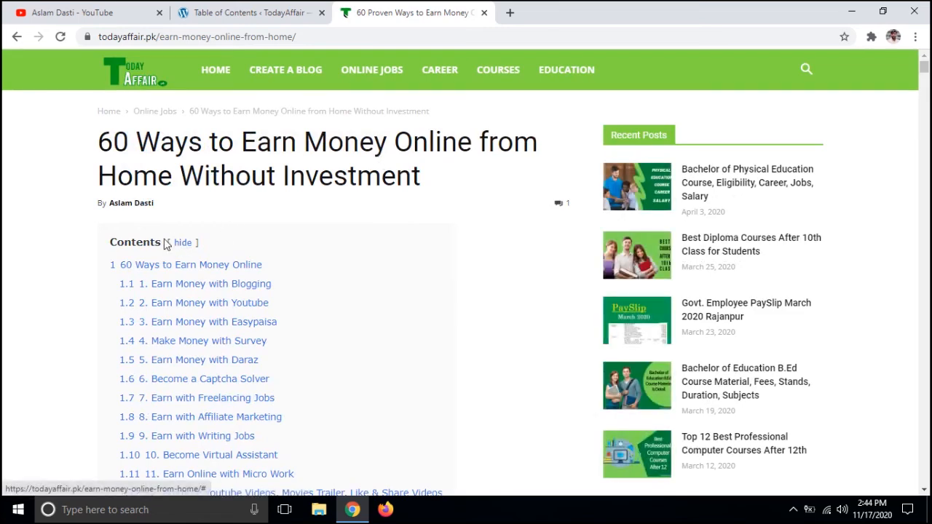
scroll(138, 219, down, 1)
scroll(141, 220, down, 1)
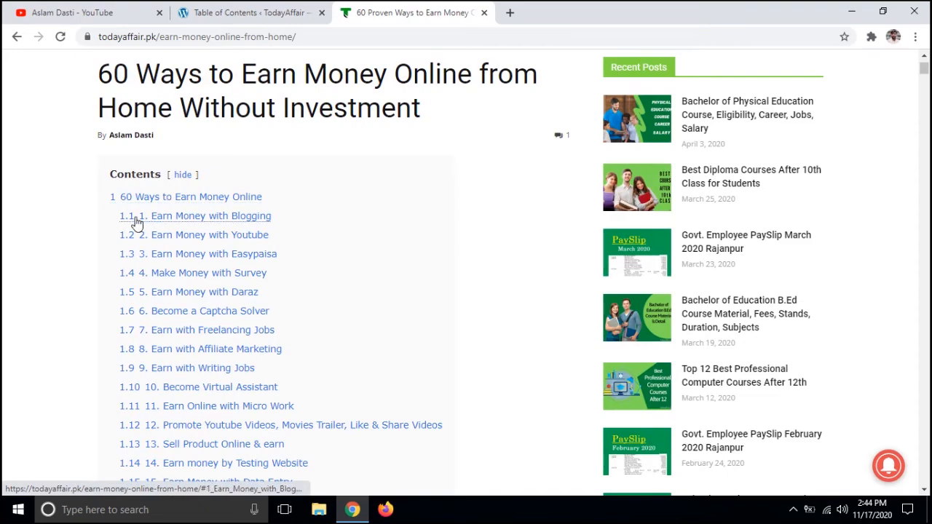
scroll(226, 239, down, 2)
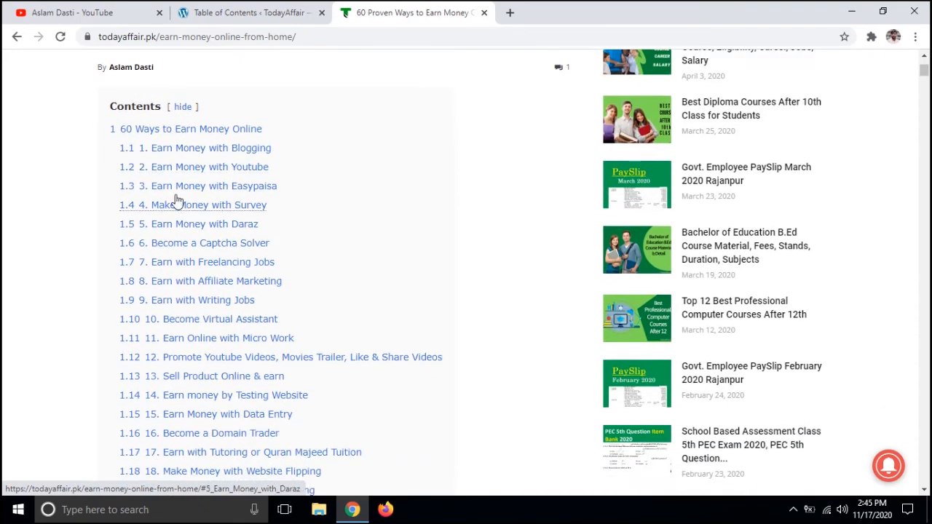
scroll(233, 192, down, 4)
scroll(233, 182, down, 10)
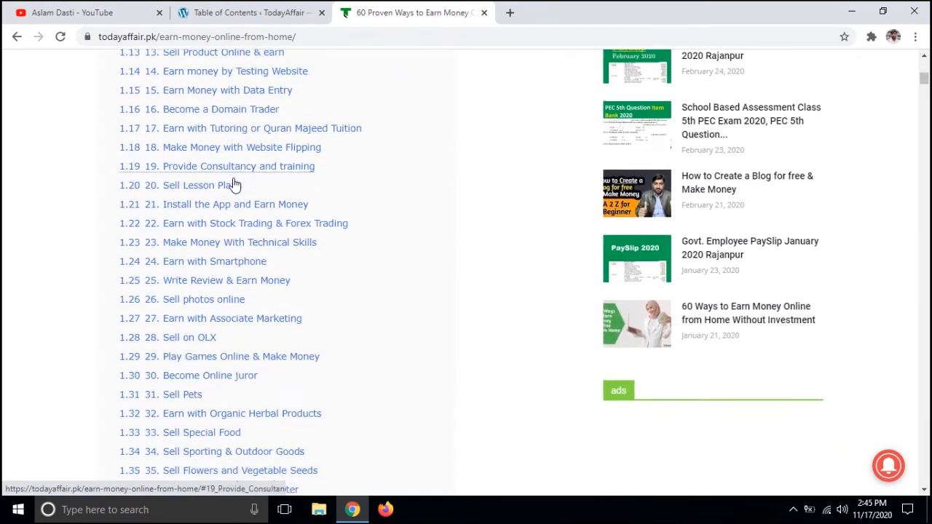
scroll(232, 182, down, 5)
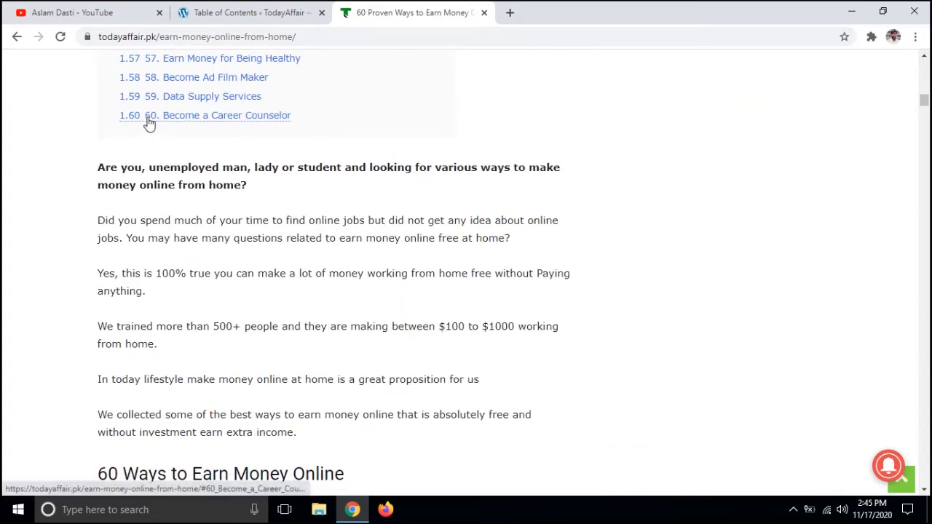
scroll(152, 125, up, 4)
scroll(153, 122, up, 3)
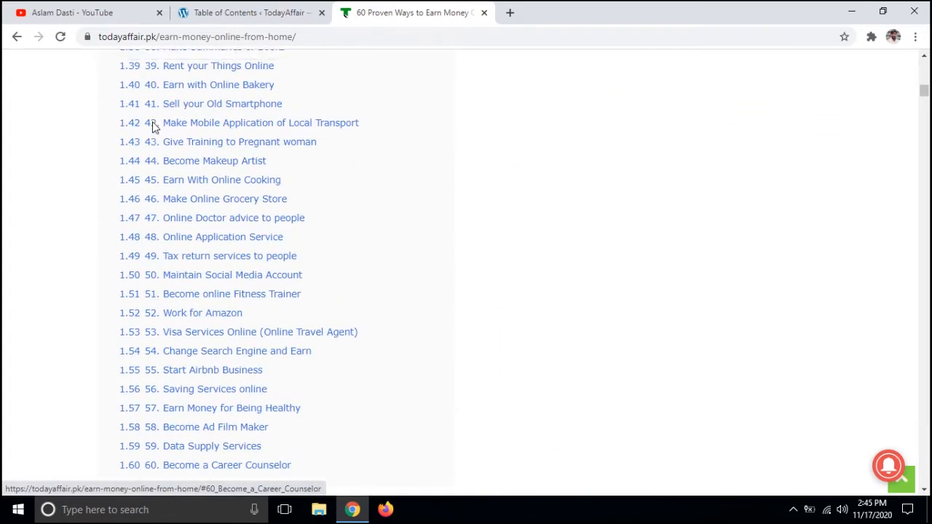
scroll(162, 174, up, 10)
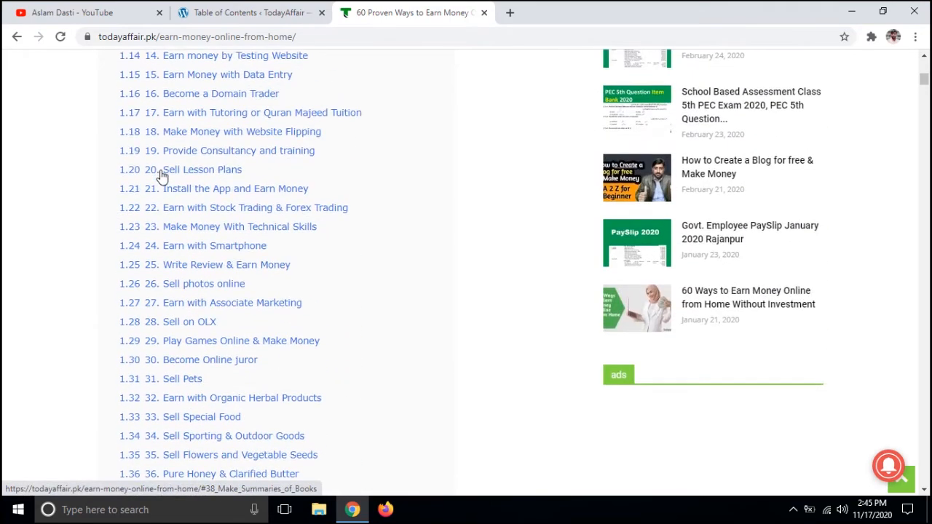
scroll(162, 171, down, 2)
scroll(162, 169, down, 1)
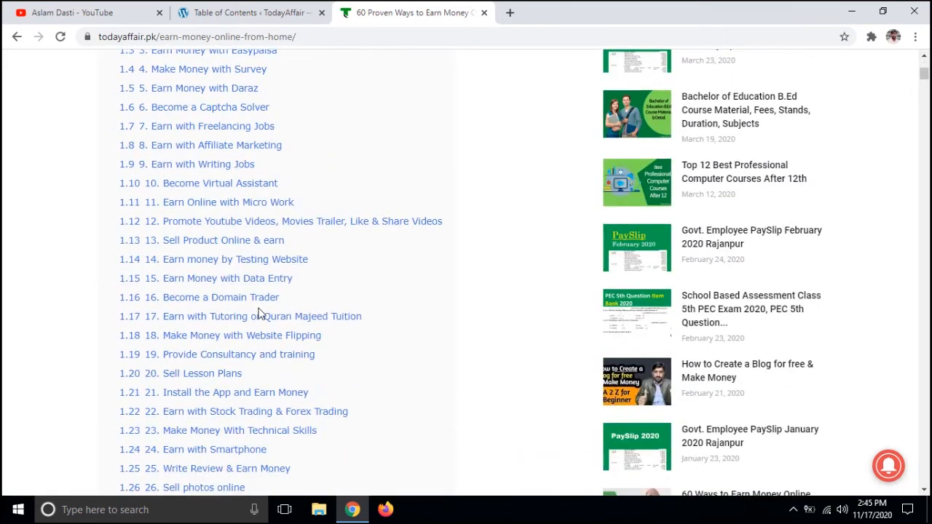
Test the contents links for "14. Earn money by Testing Website" and "44. Become Makeup Artist", and highlight the text of section 44
click(273, 260)
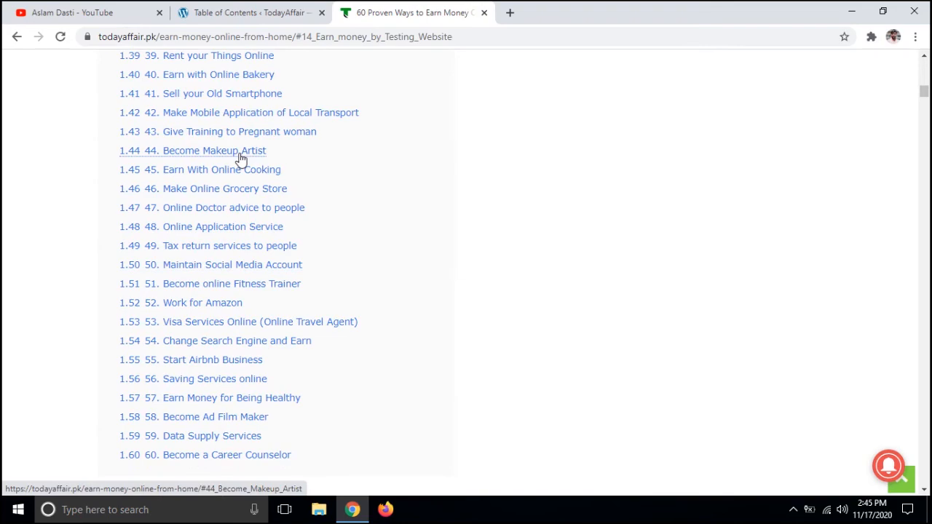
click(241, 155)
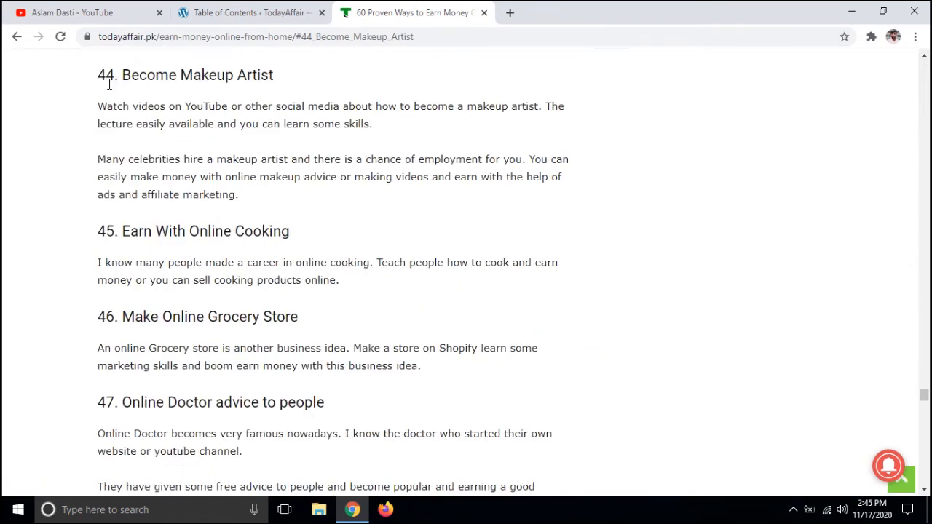
drag(122, 74, 323, 178)
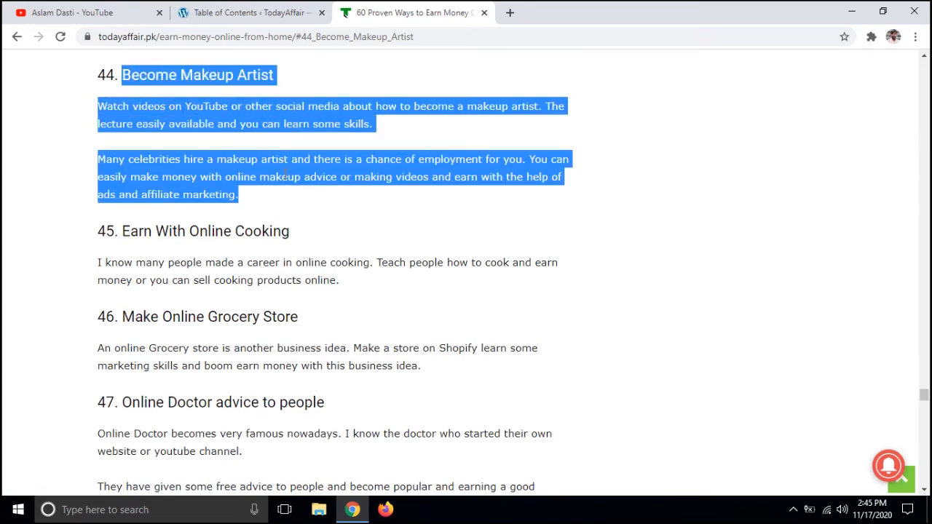
scroll(283, 172, up, 5)
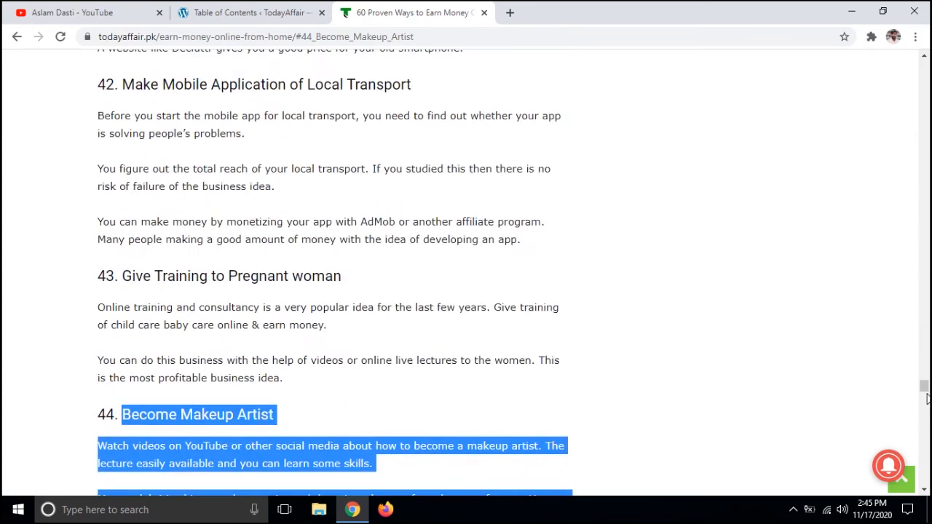